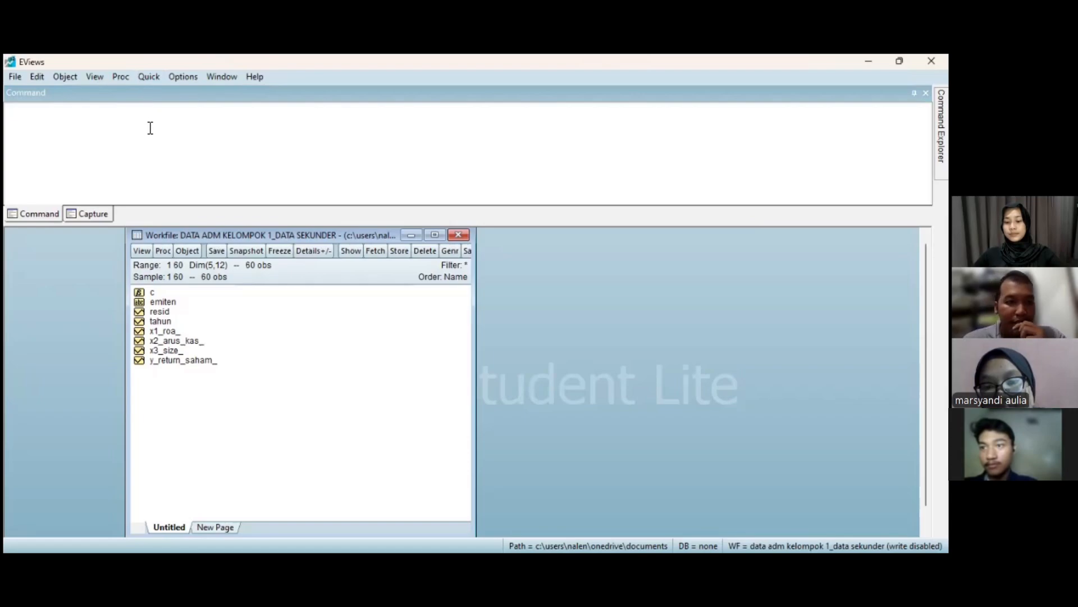
Create a basic scatter graph from the series x1_roa_ and y_return_saham_, with the other graph options at their defaults
click(148, 77)
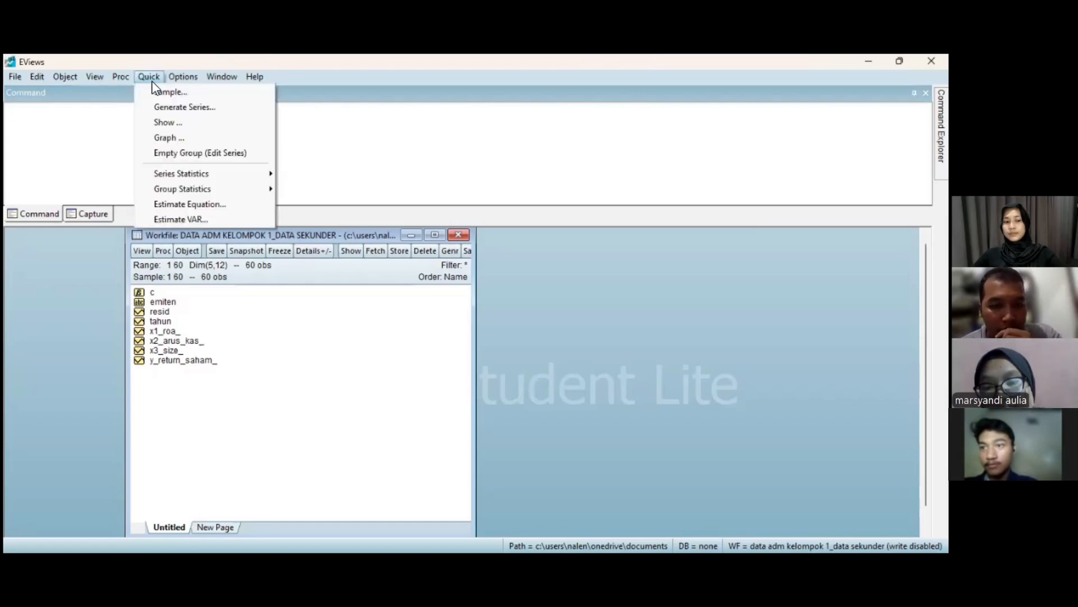
click(160, 138)
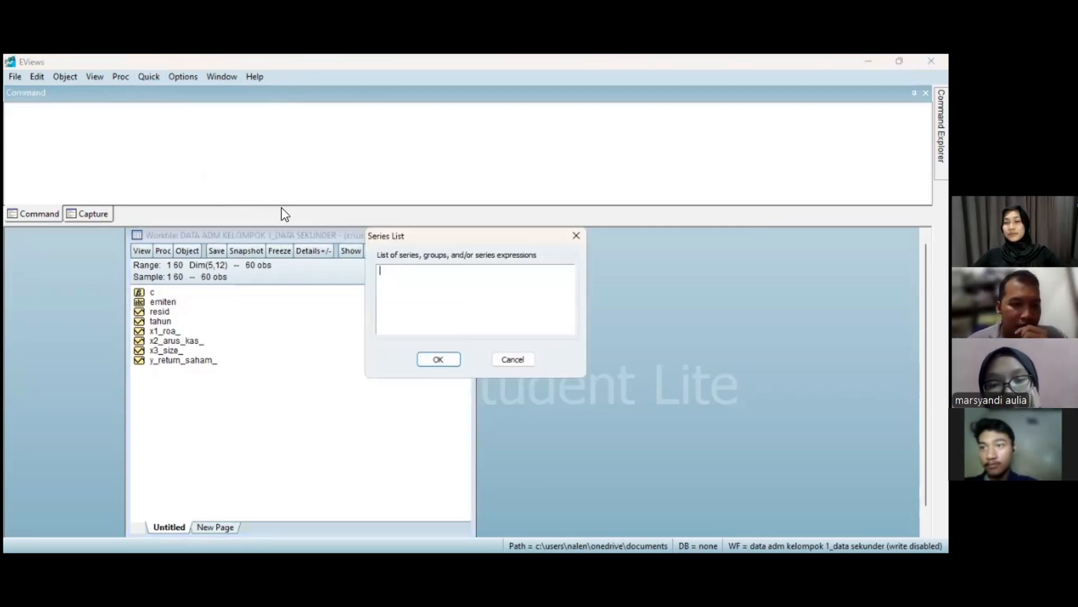
text(x)
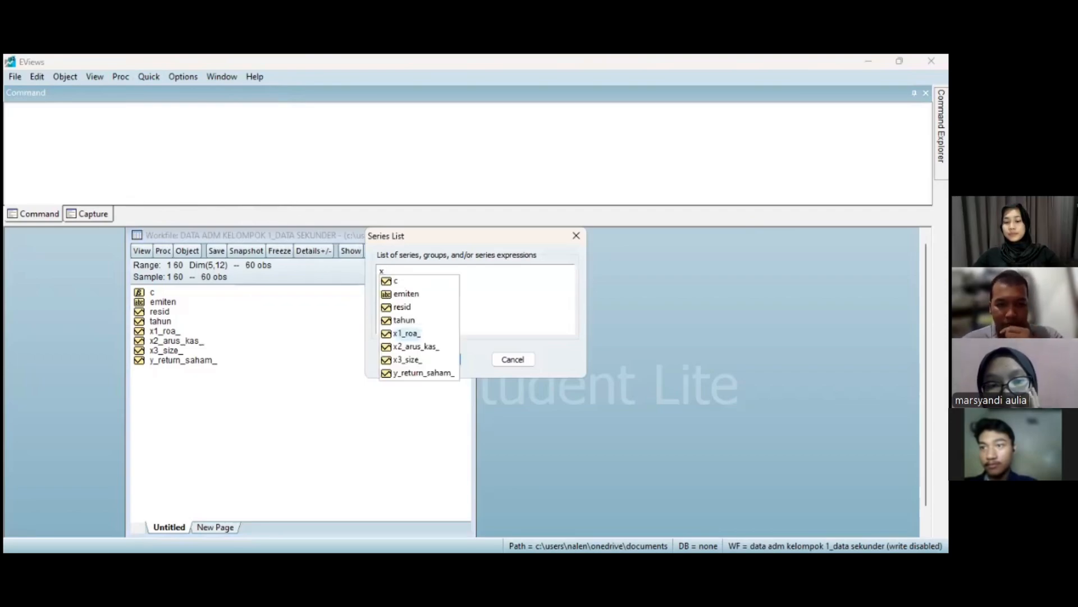
text(1_roa_ y)
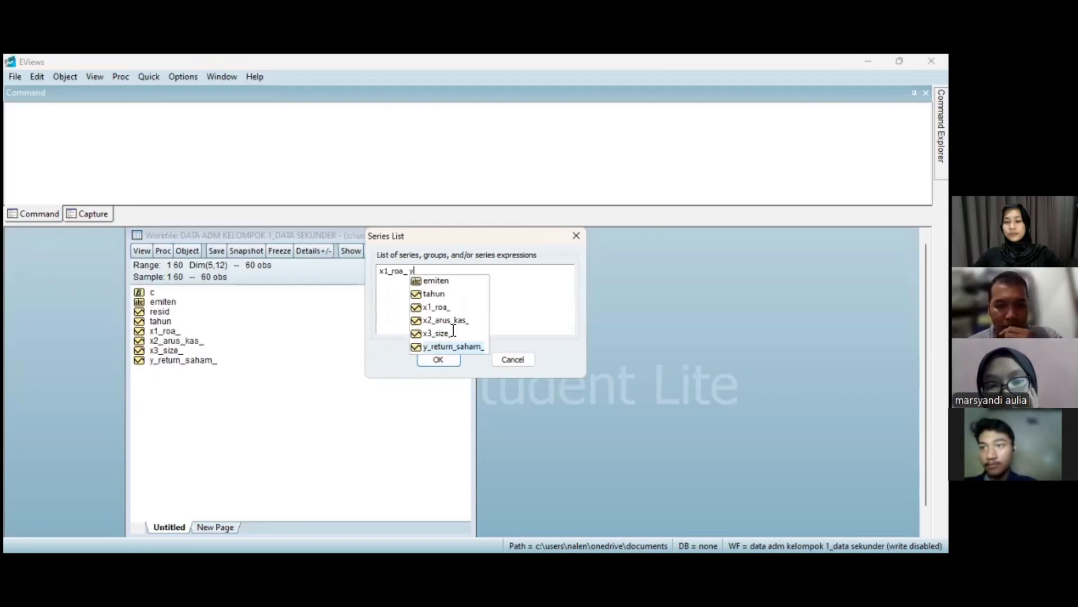
click(438, 345)
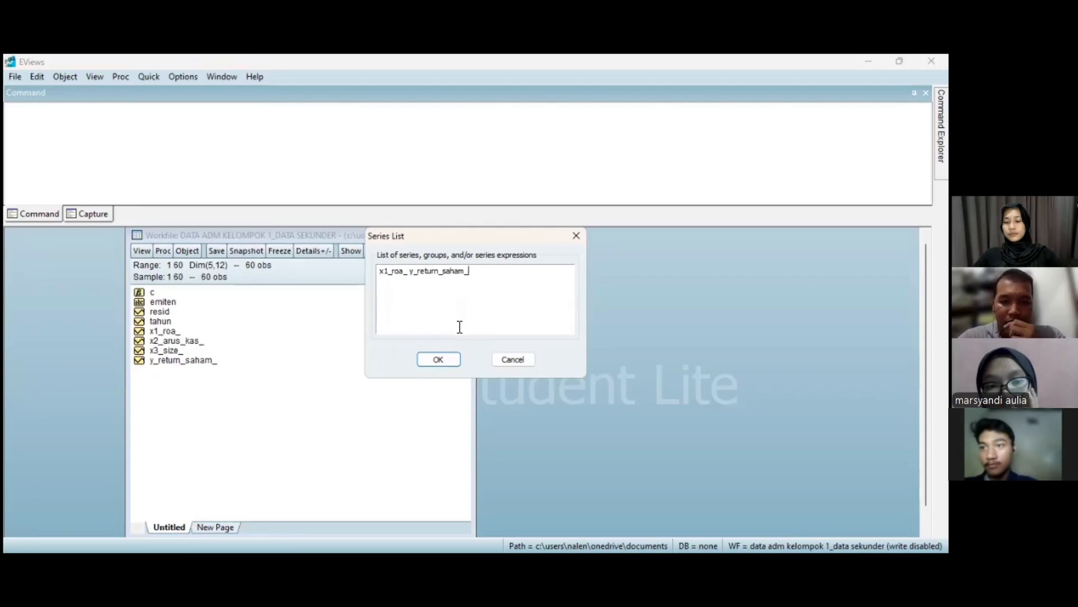
click(438, 360)
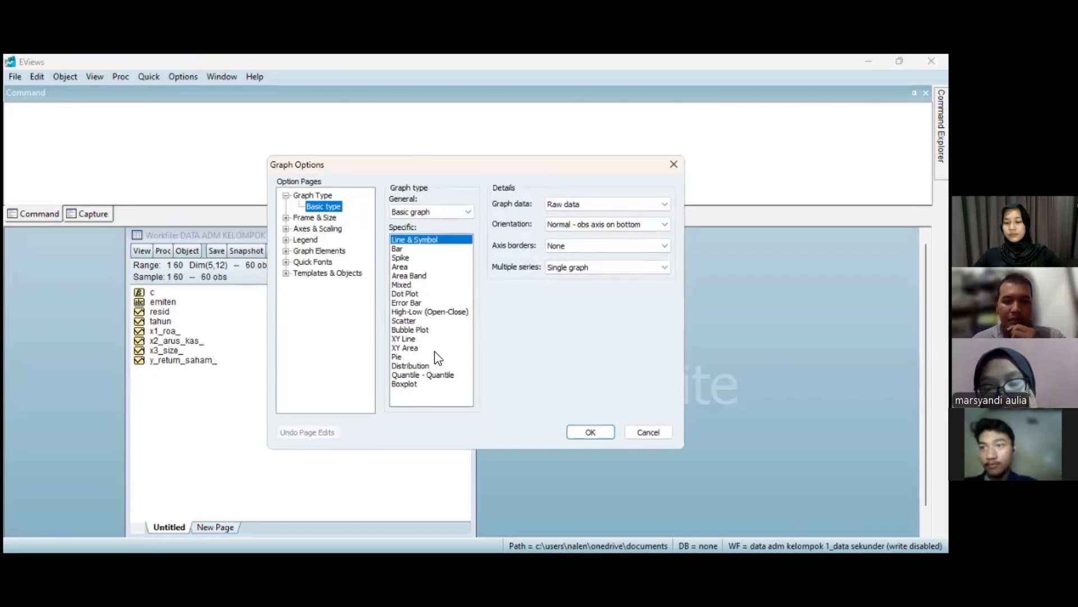
click(402, 322)
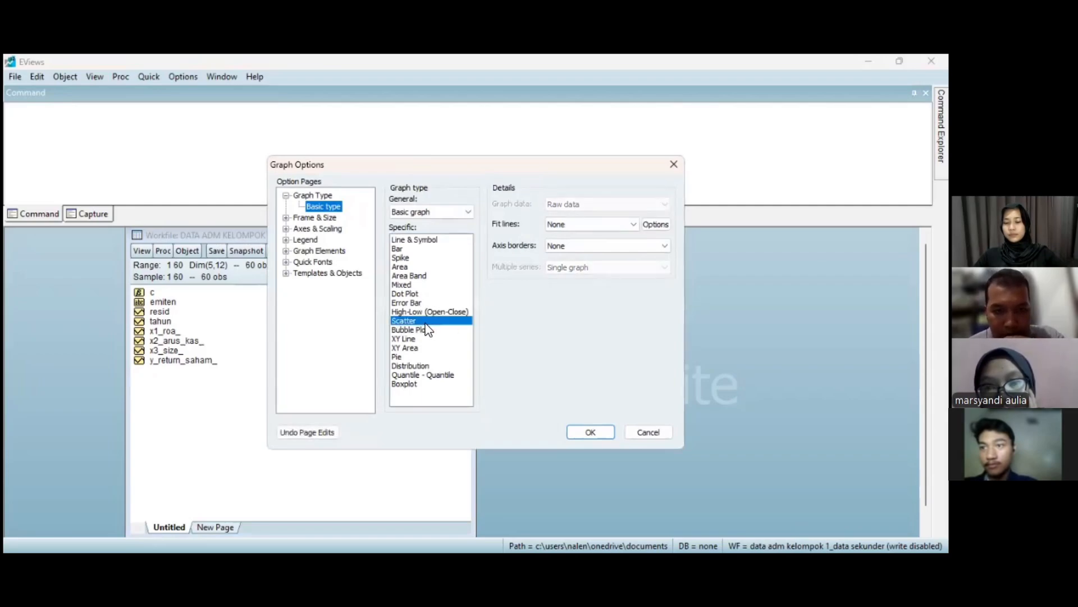
click(582, 436)
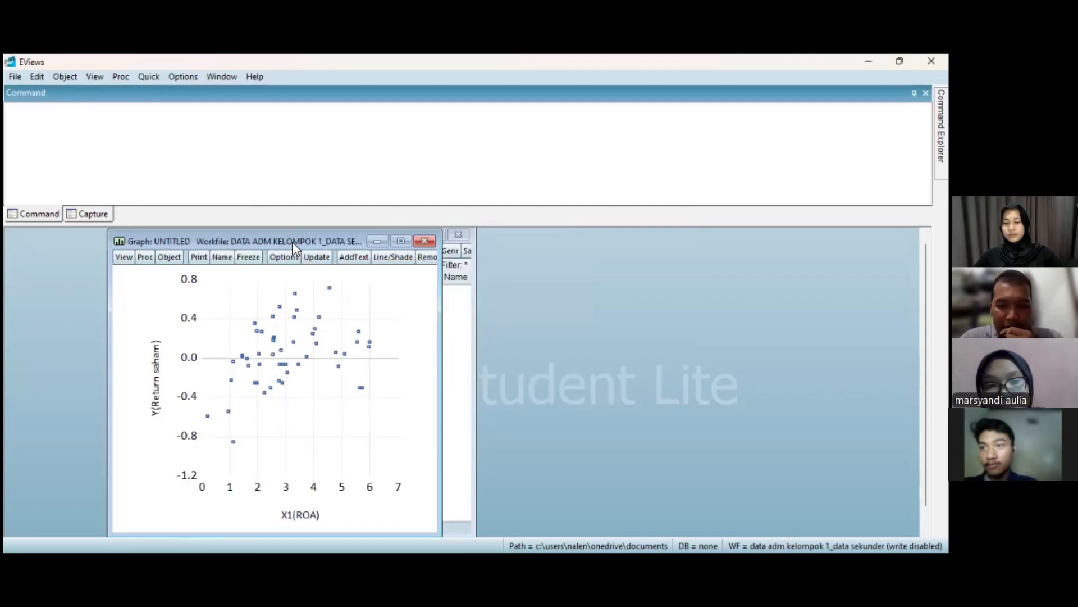
drag(292, 242, 314, 241)
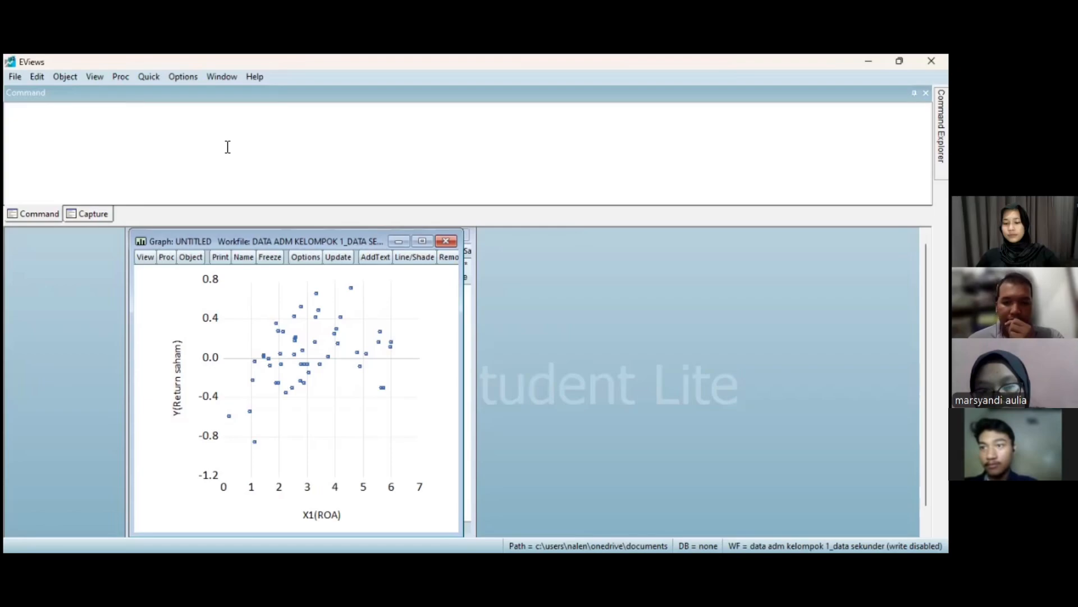
Compute the group correlations between the series x1_roa_ and y_return_saham_
click(147, 79)
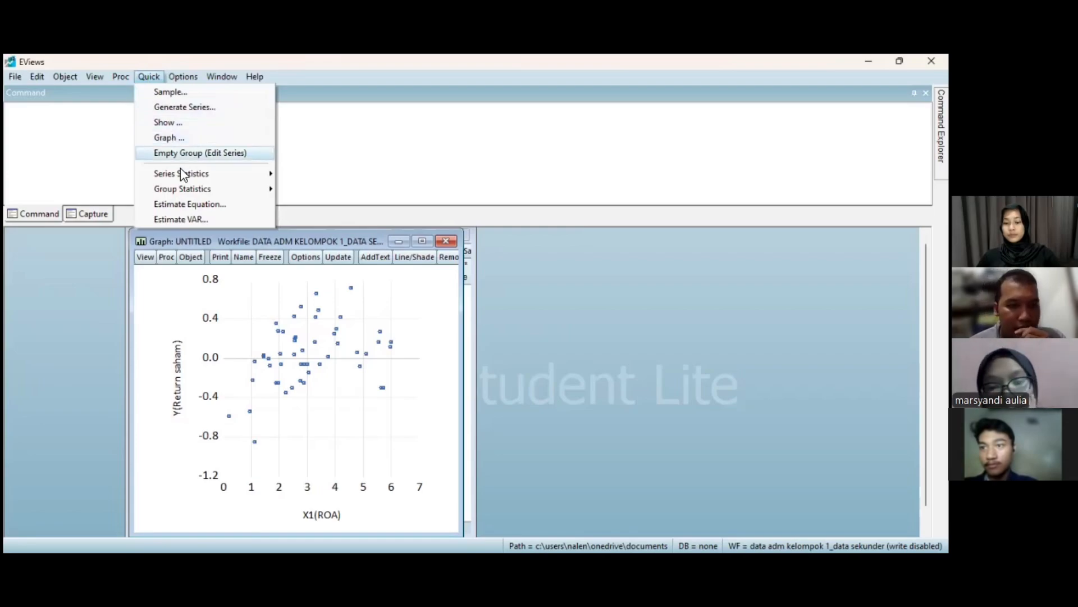
mouse_move(213, 189)
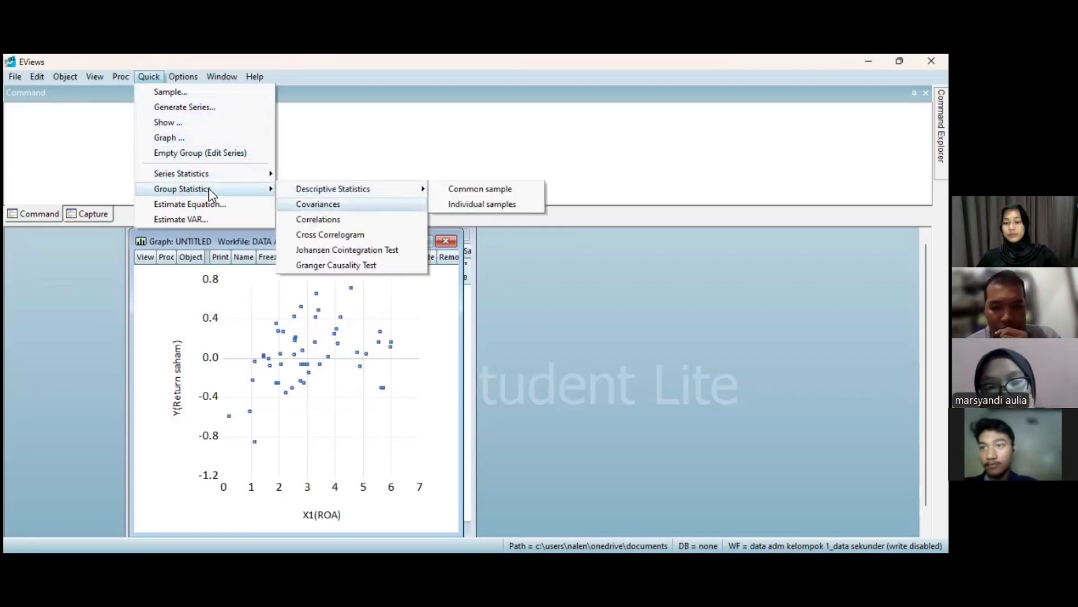
click(312, 220)
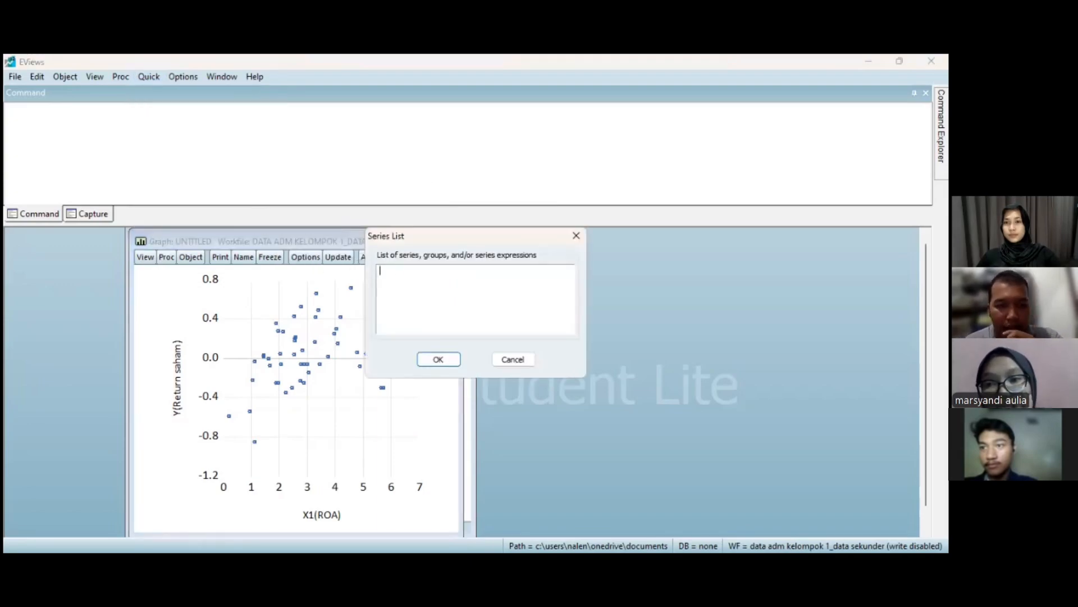
text(x)
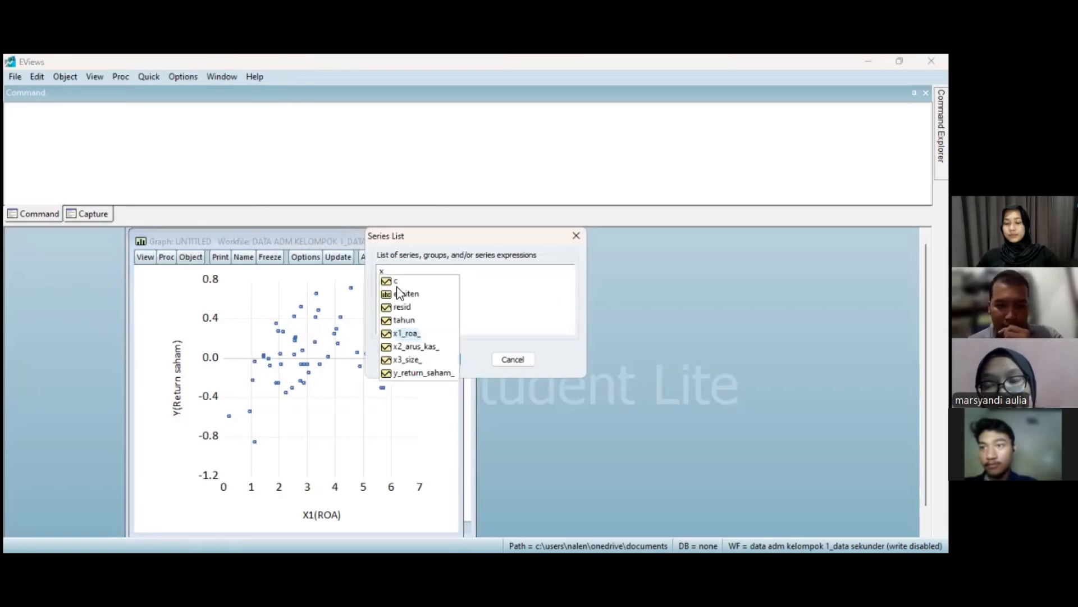
key(Return)
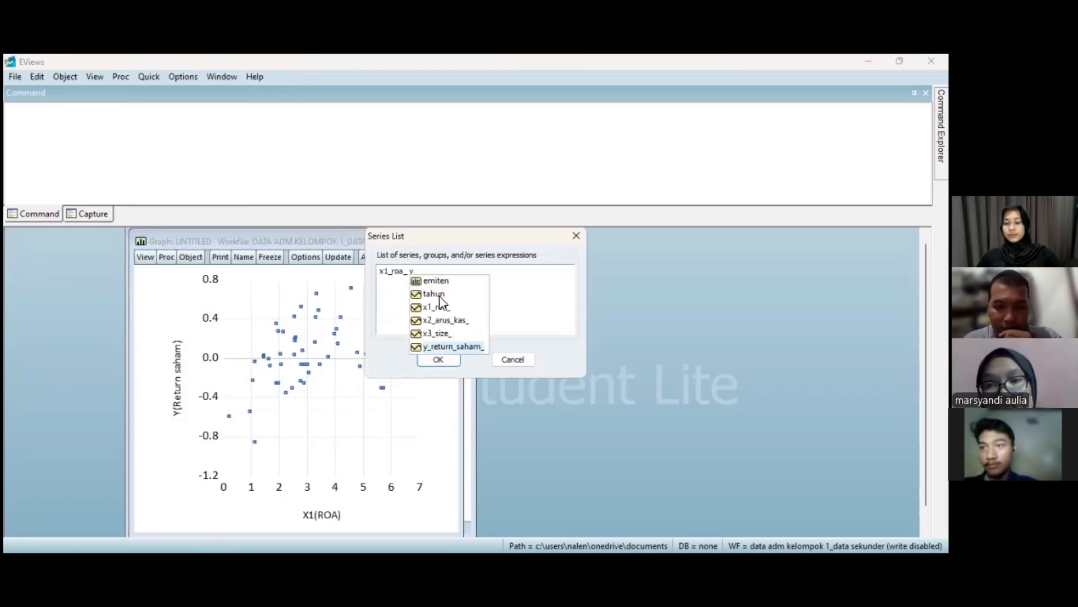
click(443, 348)
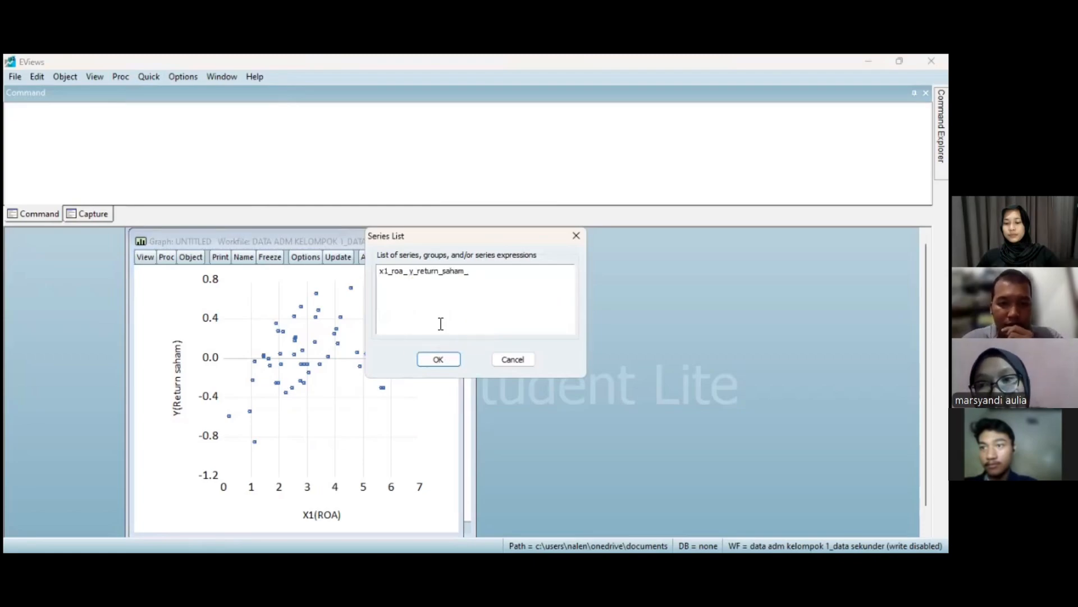
click(447, 357)
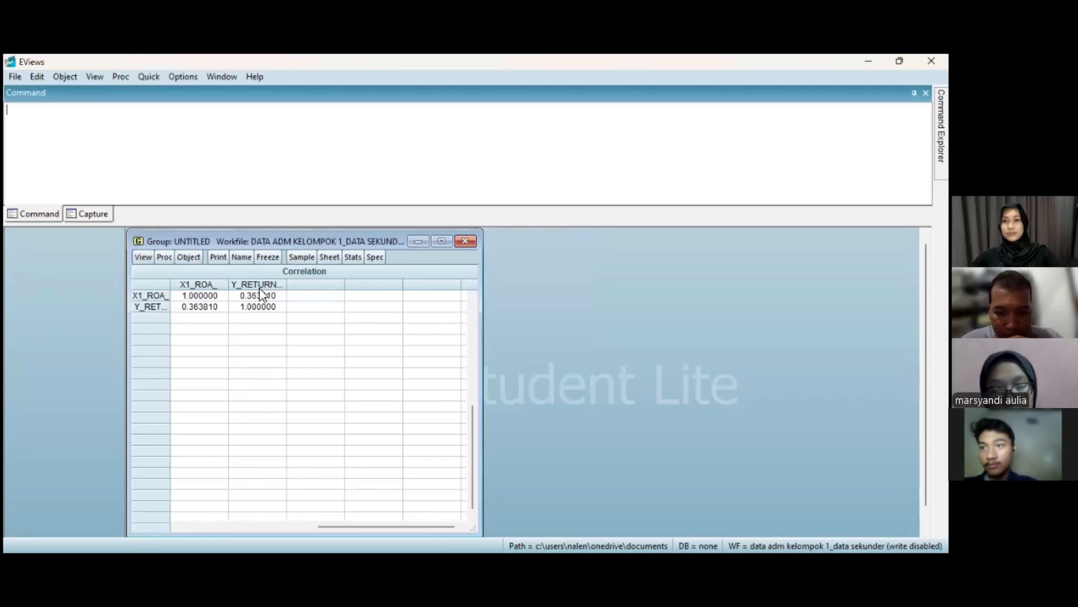
Freeze the correlation matrix as a separate table, enlarge its window, and minimize it without deleting the table
click(270, 257)
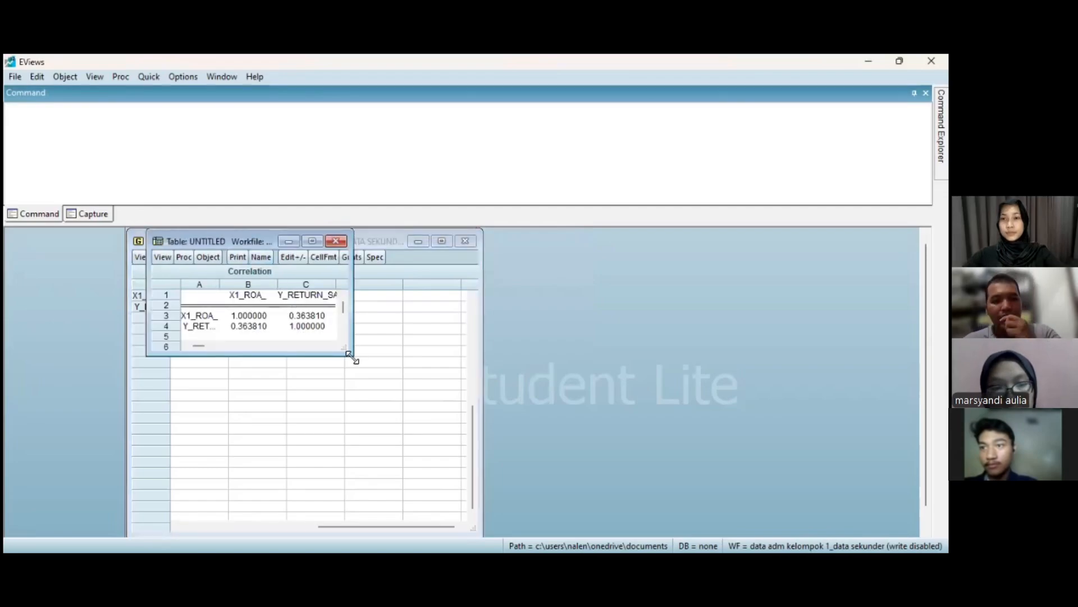
drag(353, 354, 414, 399)
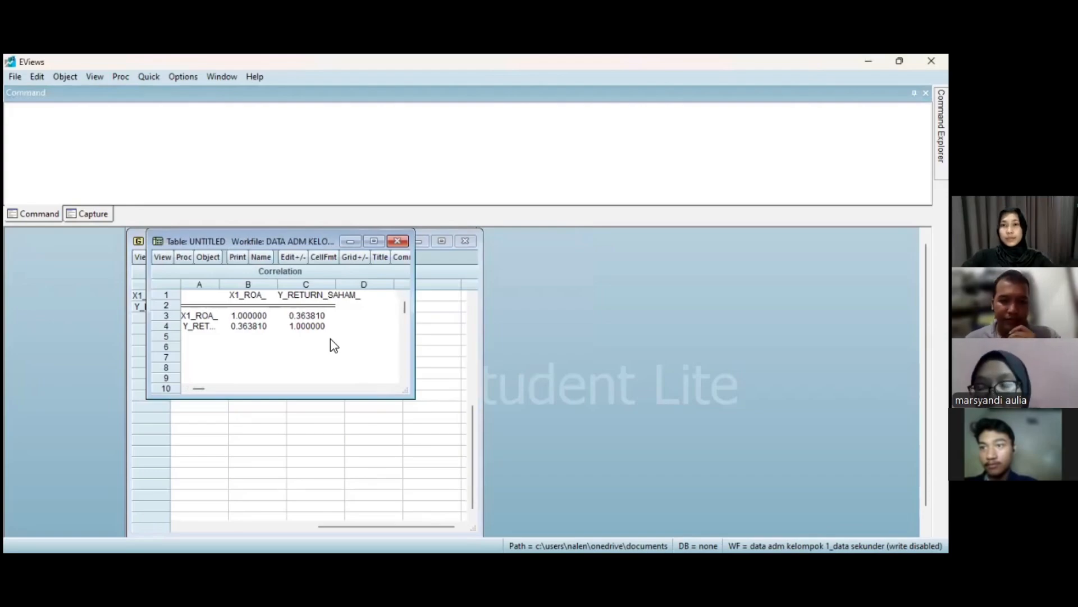
click(392, 244)
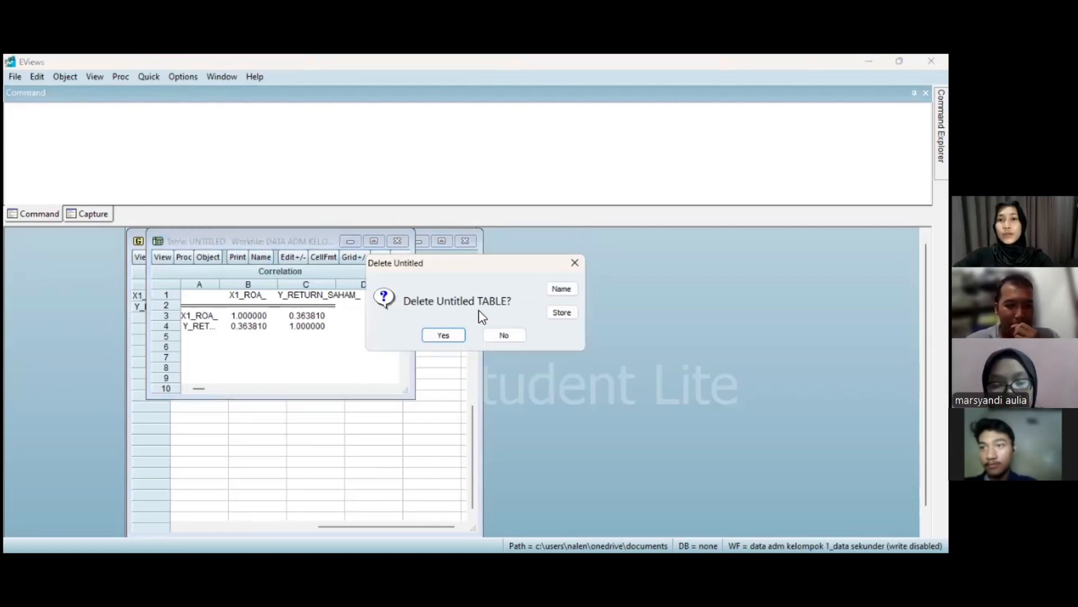
key(Escape)
click(351, 242)
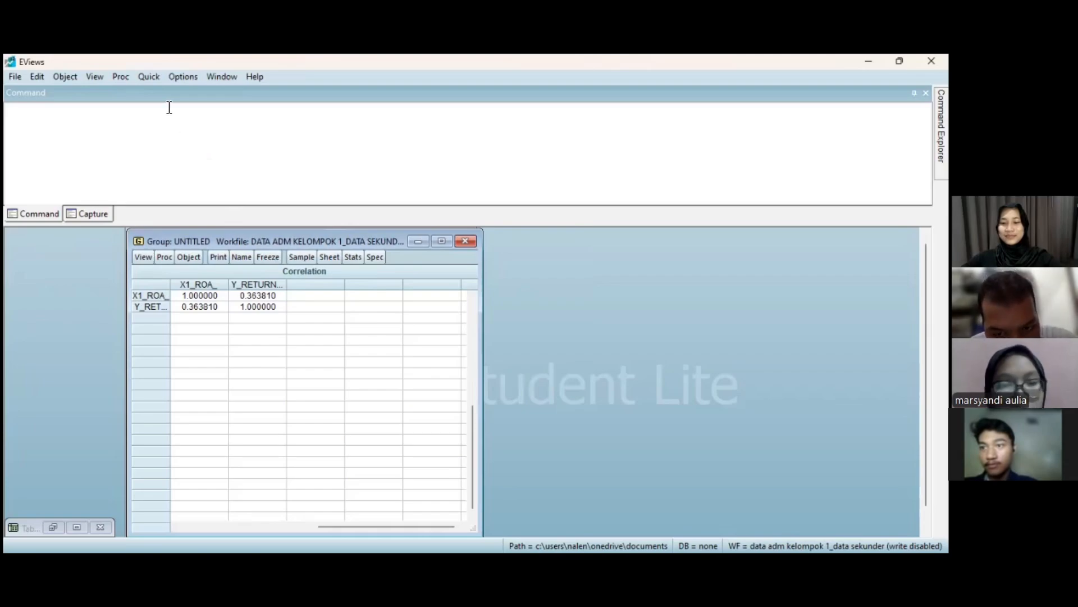
Start a new equation estimation with y_return_saham_ as the dependent variable, followed by the constant c and x1_roa_
click(147, 77)
mouse_move(172, 78)
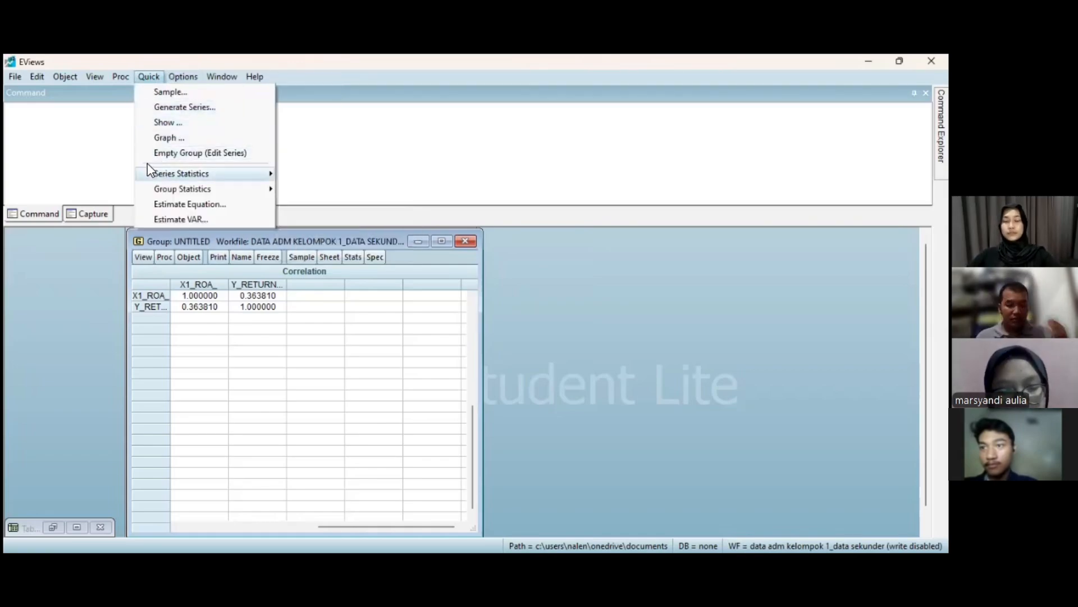
click(164, 204)
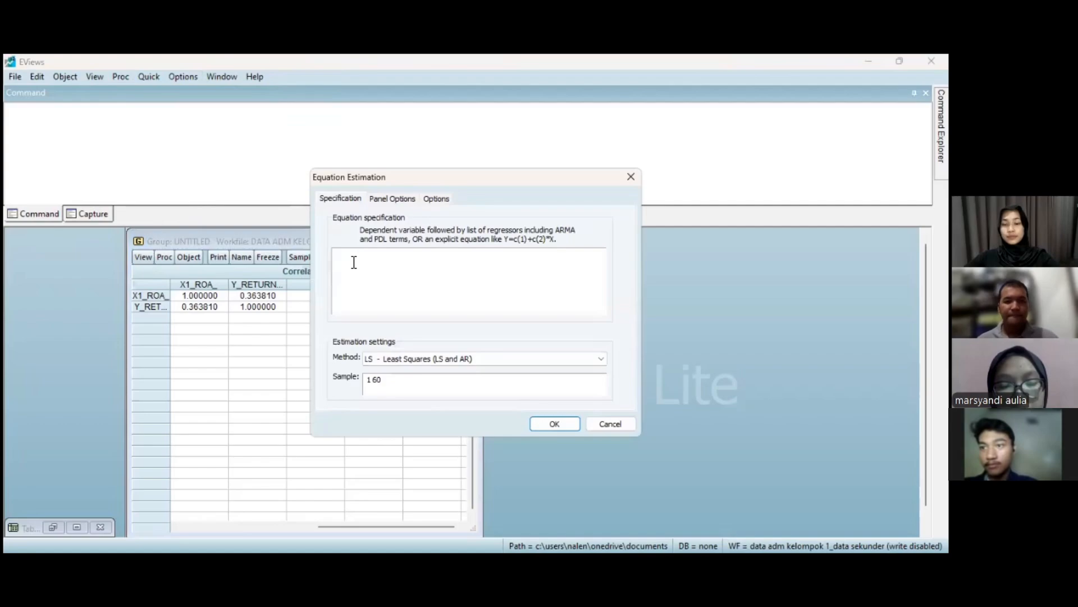
text(y)
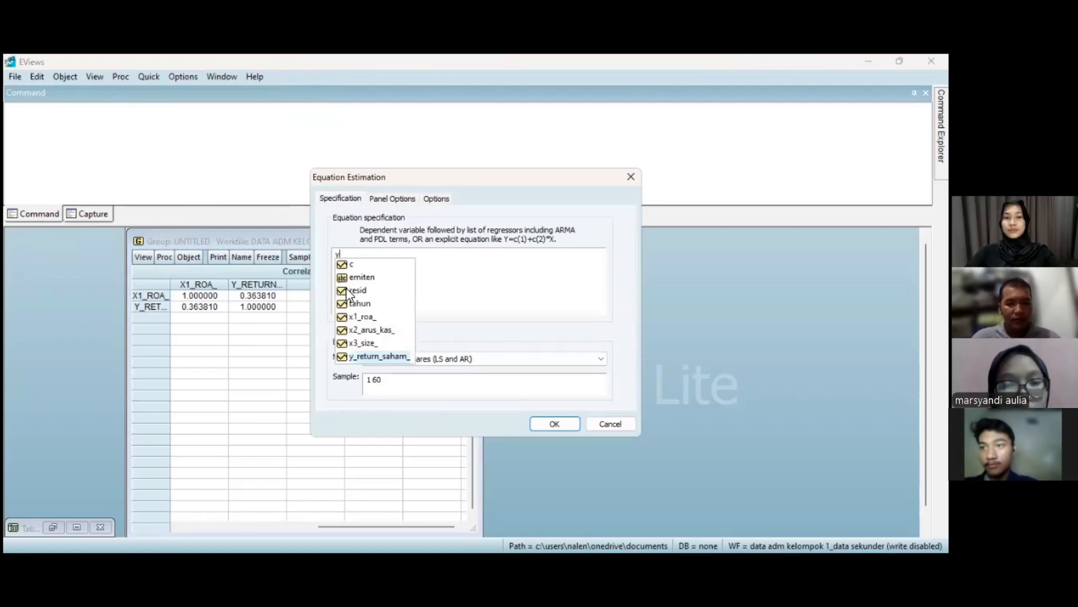
click(371, 357)
text(c )
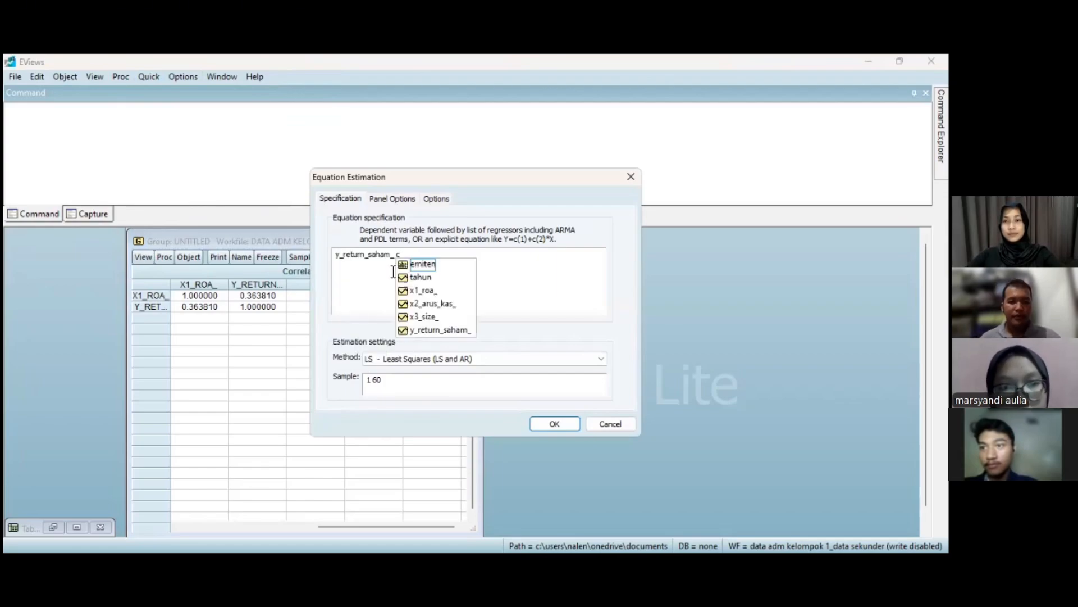
text( x)
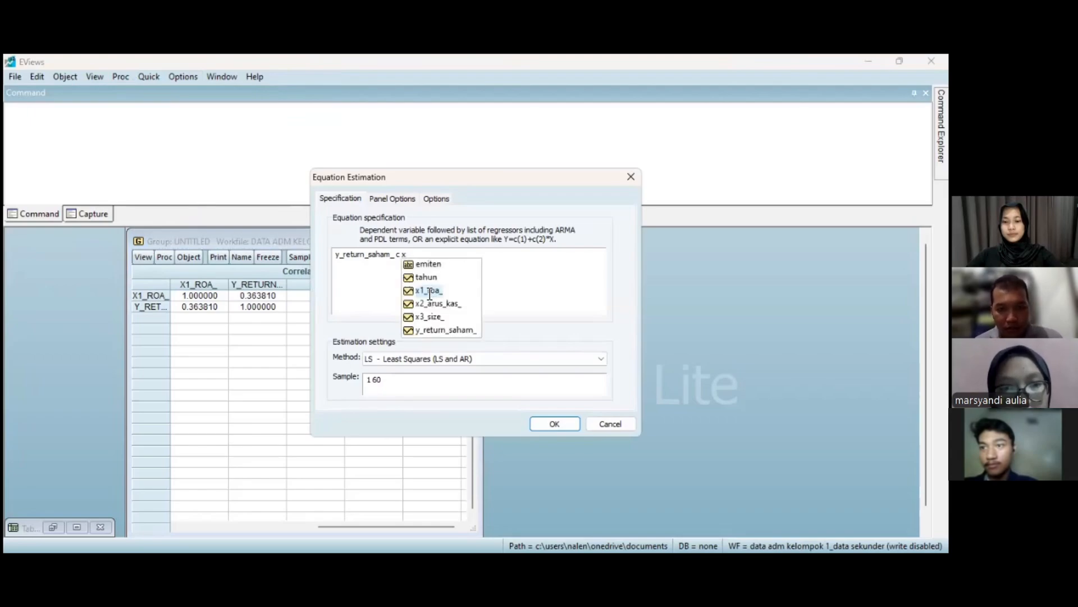
text(1_roa_ )
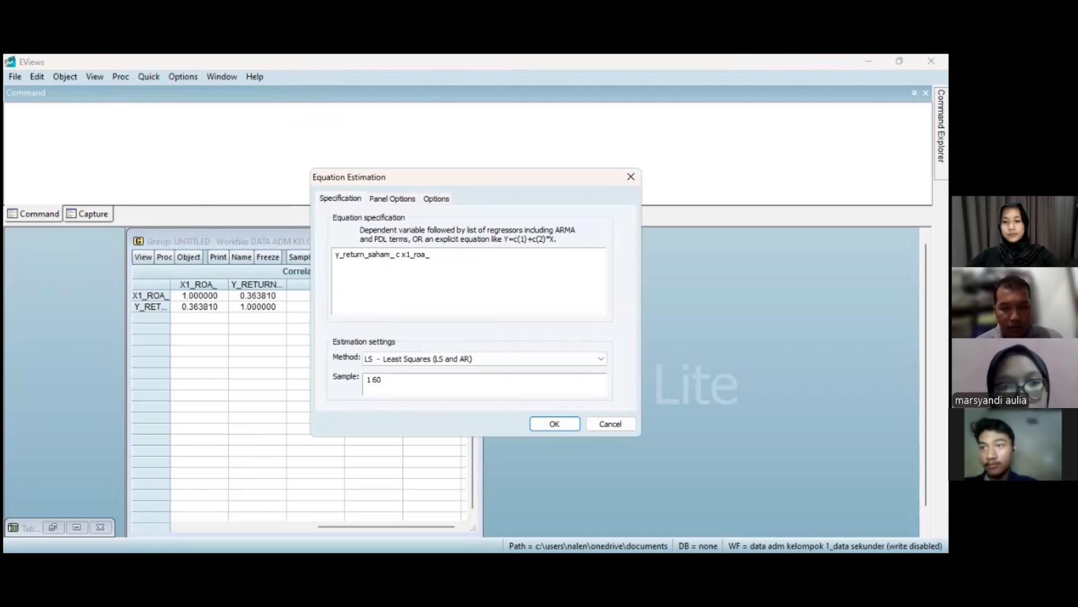
Add x2_arus_kas_ and x3_size_ as regressors and estimate the equation by least squares over sample 1 60
text(x)
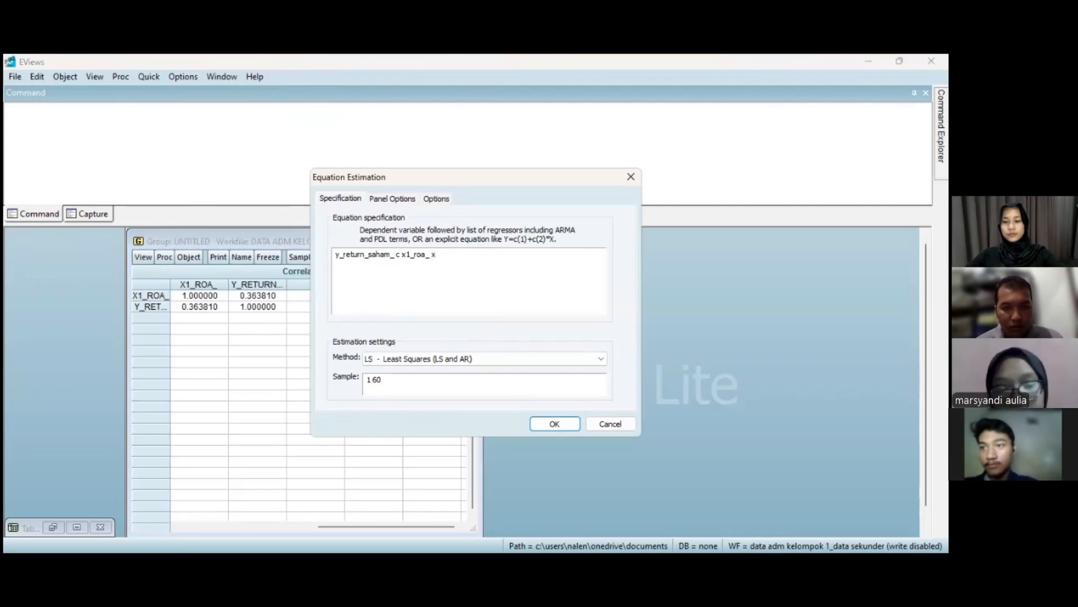
double_click(452, 302)
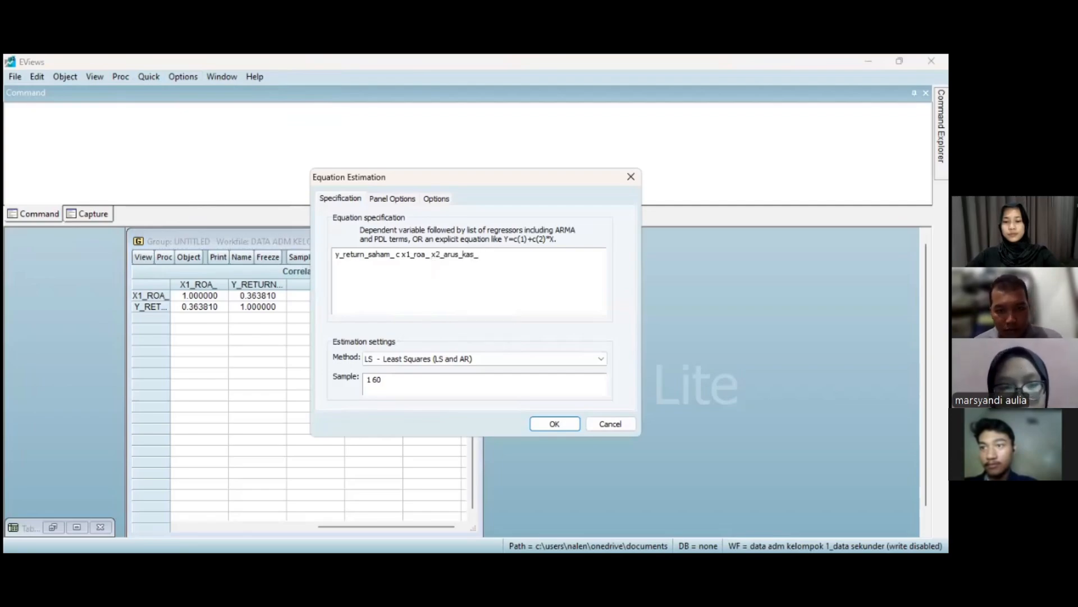
text(x)
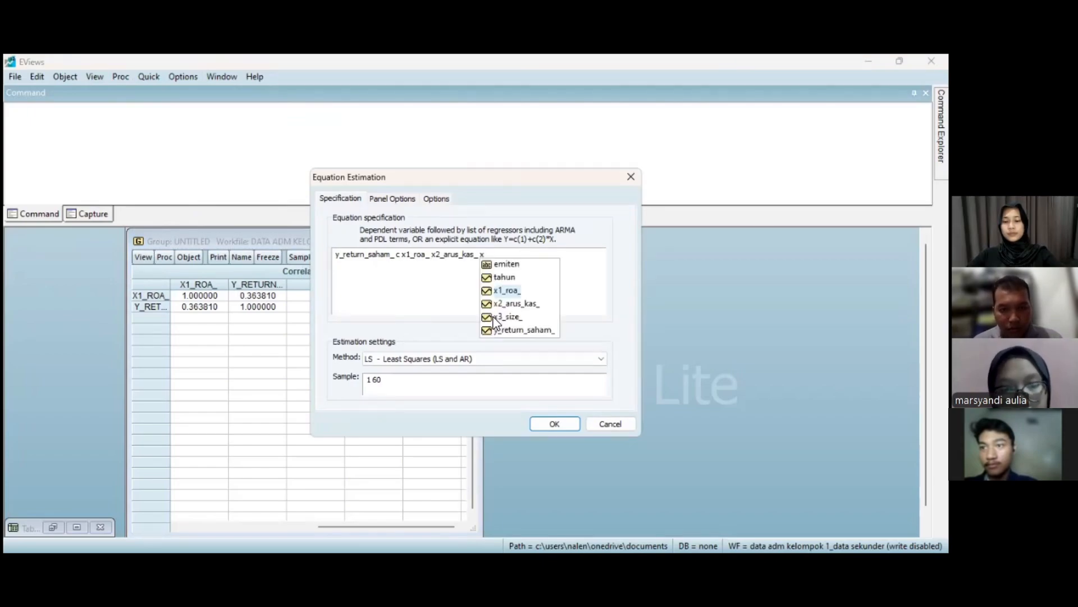
double_click(496, 316)
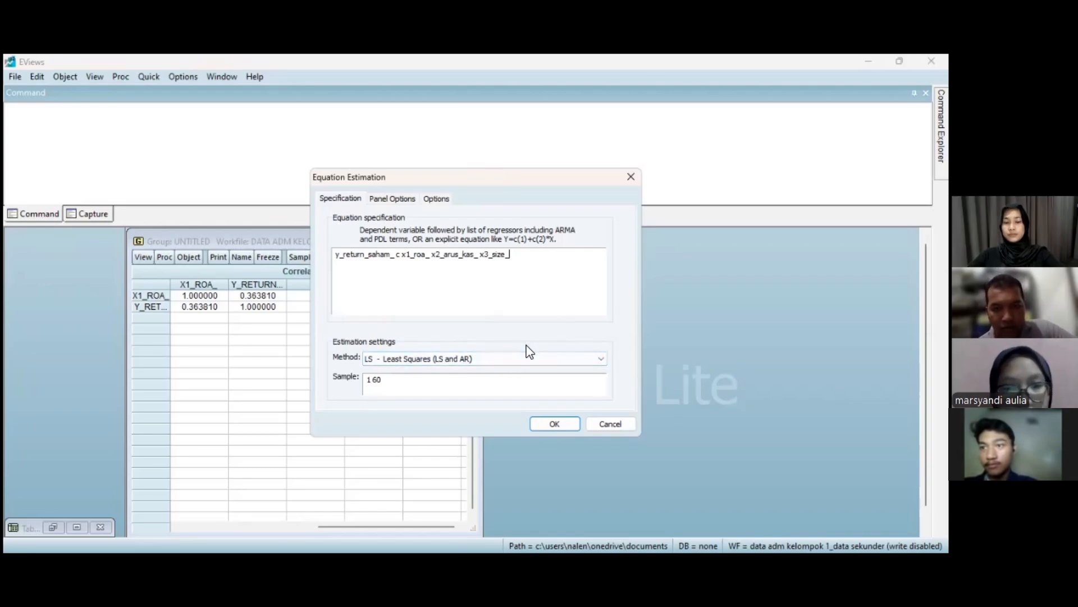
click(552, 425)
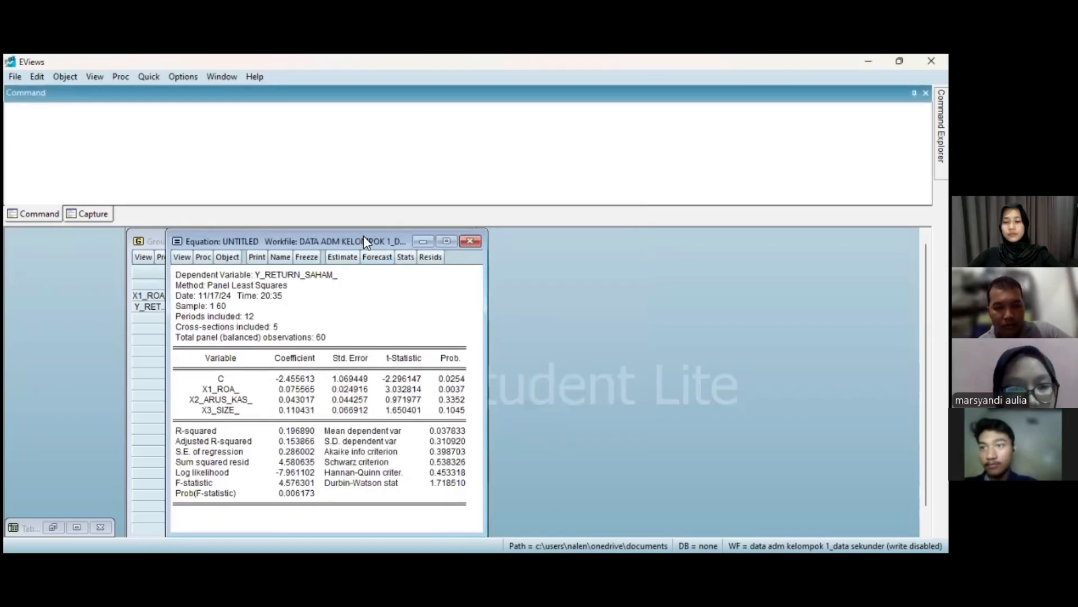
drag(364, 236, 403, 237)
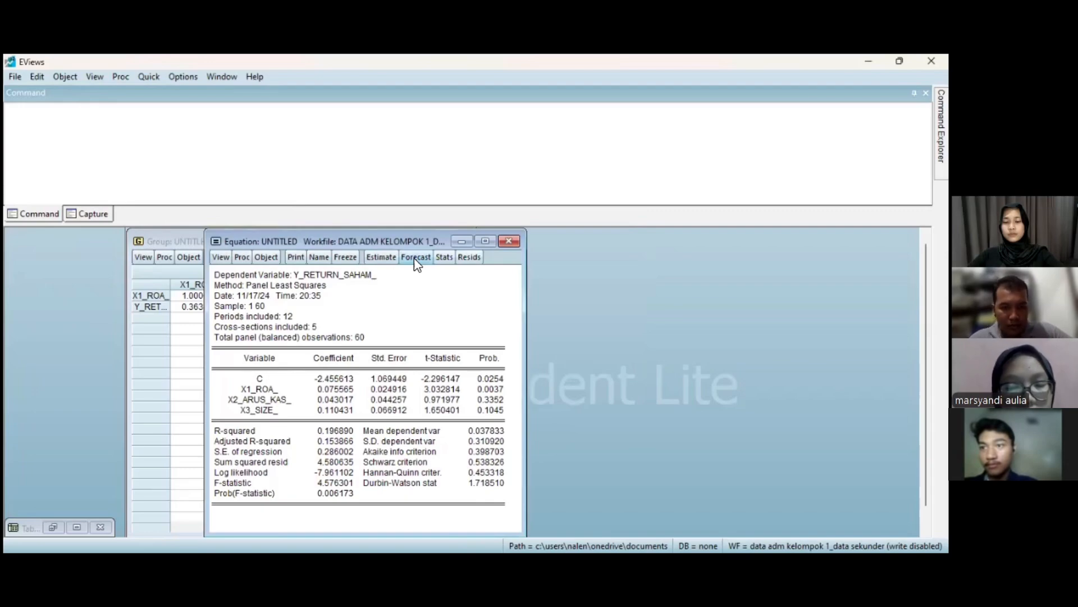